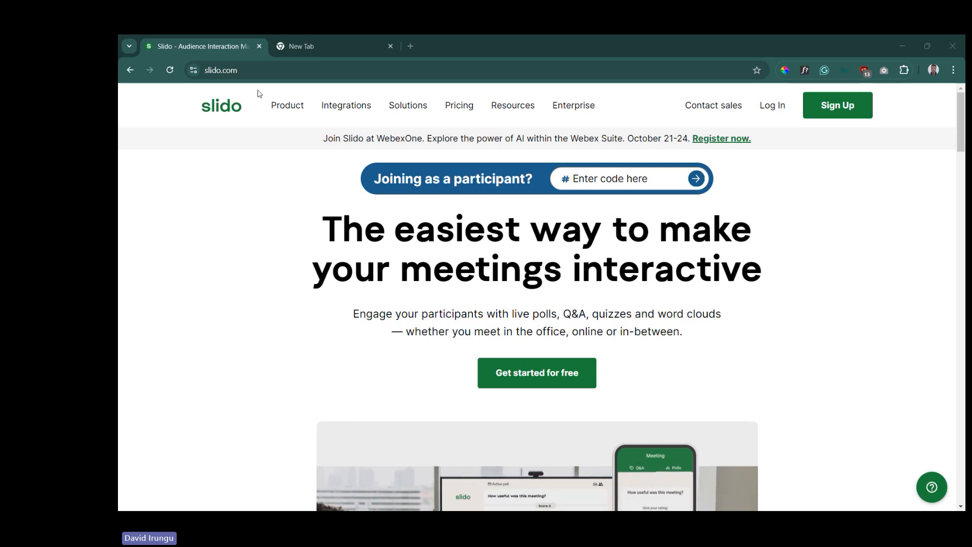
{"action": "left_click", "coordinate": [248, 72]}
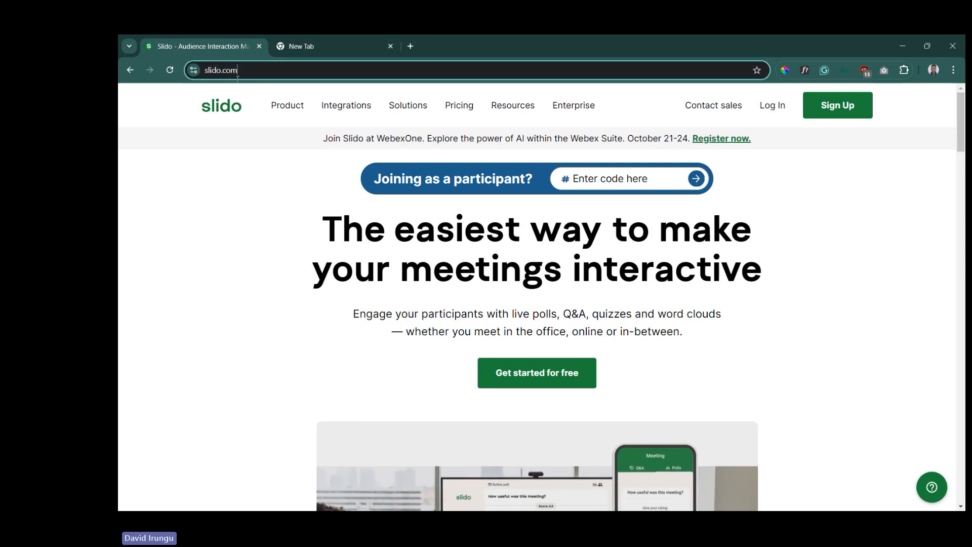
{"action": "left_click", "coordinate": [226, 228]}
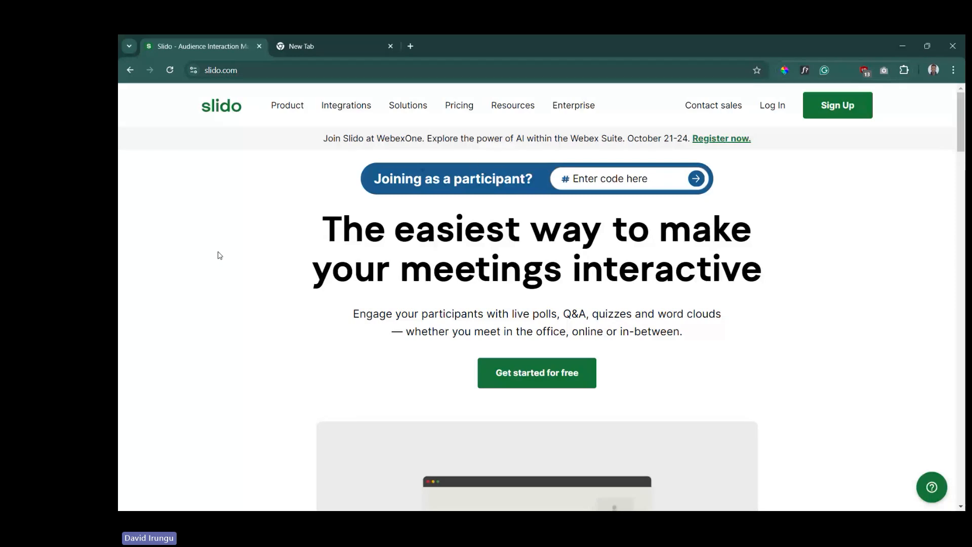
{"action": "mouse_move", "coordinate": [317, 129]}
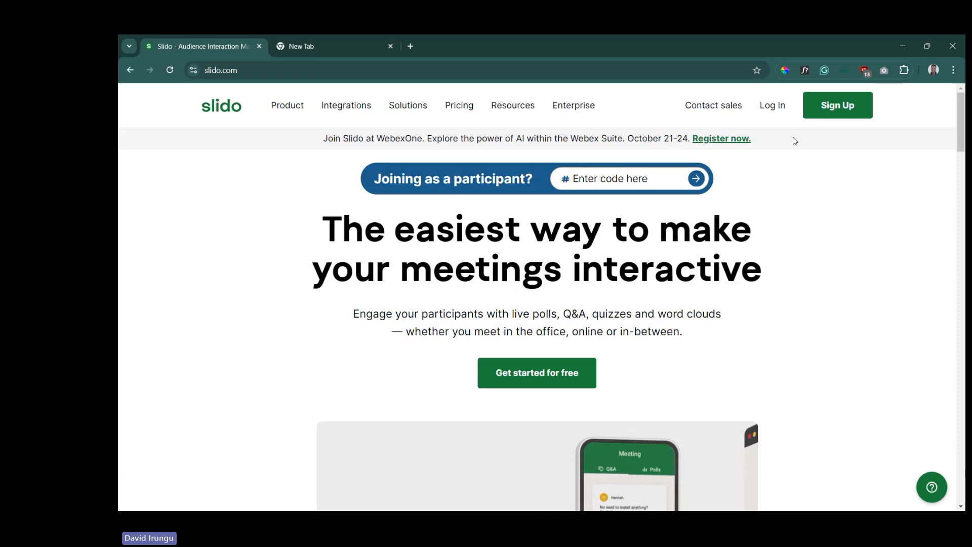
Log in to Slido with the Google account and reject the cookies
{"action": "left_click", "coordinate": [780, 111]}
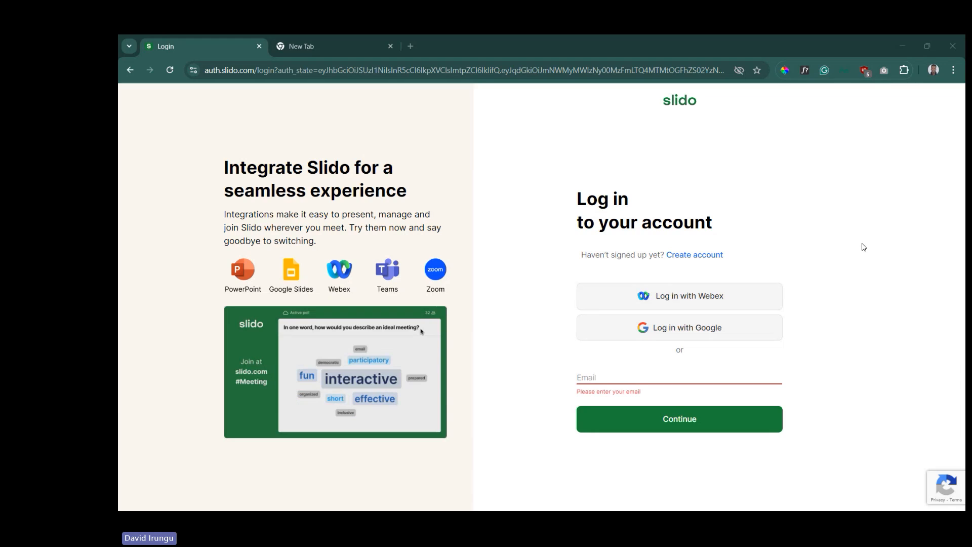
{"action": "left_click", "coordinate": [679, 334]}
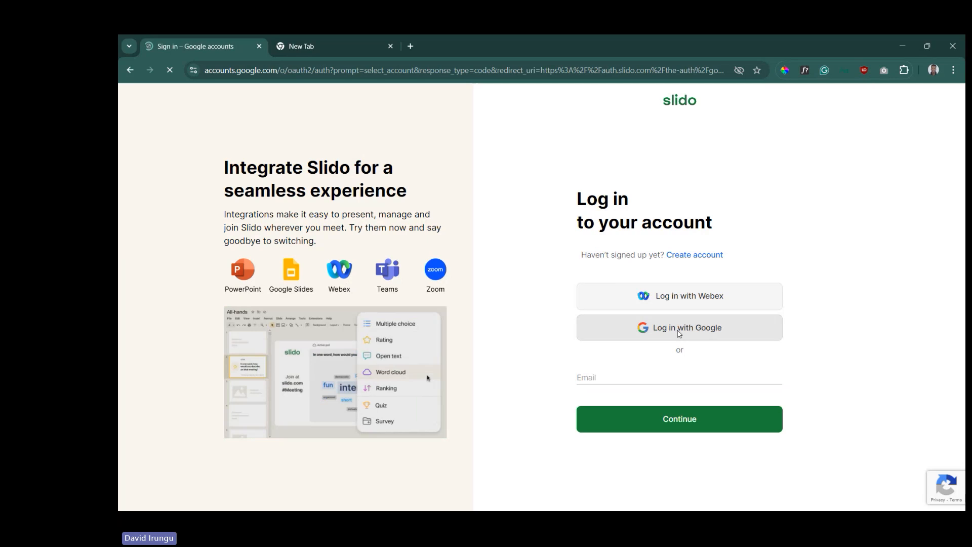
{"action": "left_click", "coordinate": [673, 314]}
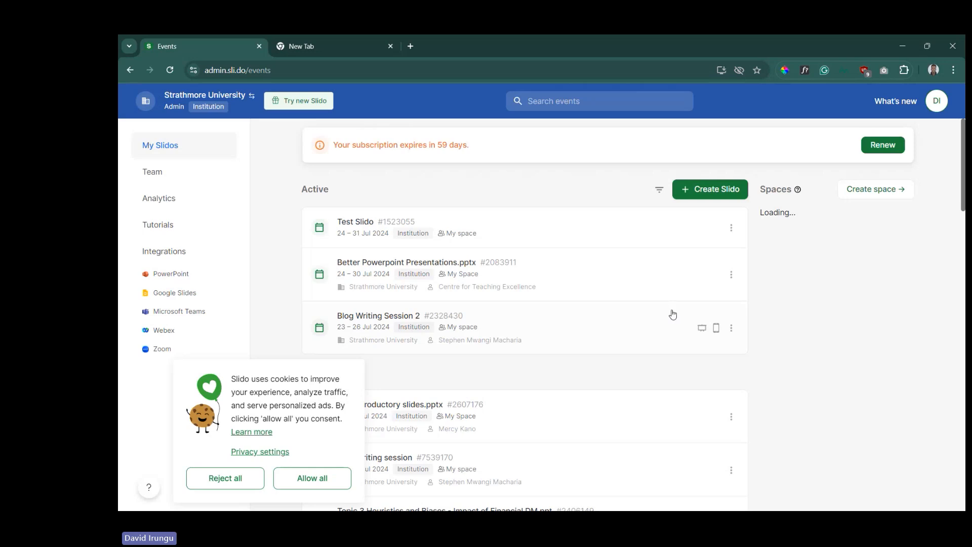
{"action": "left_click", "coordinate": [227, 485]}
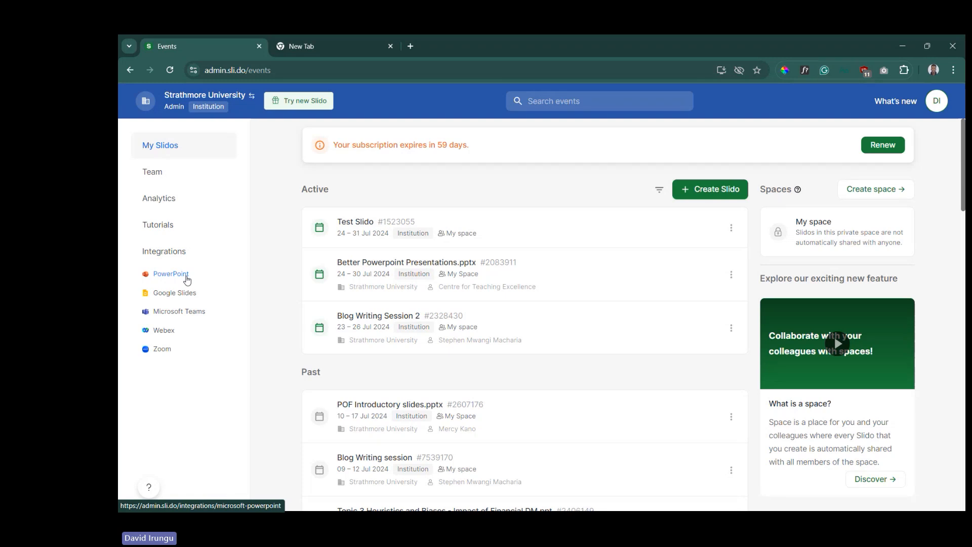
View the Slido for PowerPoint integration page and check which operating systems the download is offered for
{"action": "left_click", "coordinate": [188, 279]}
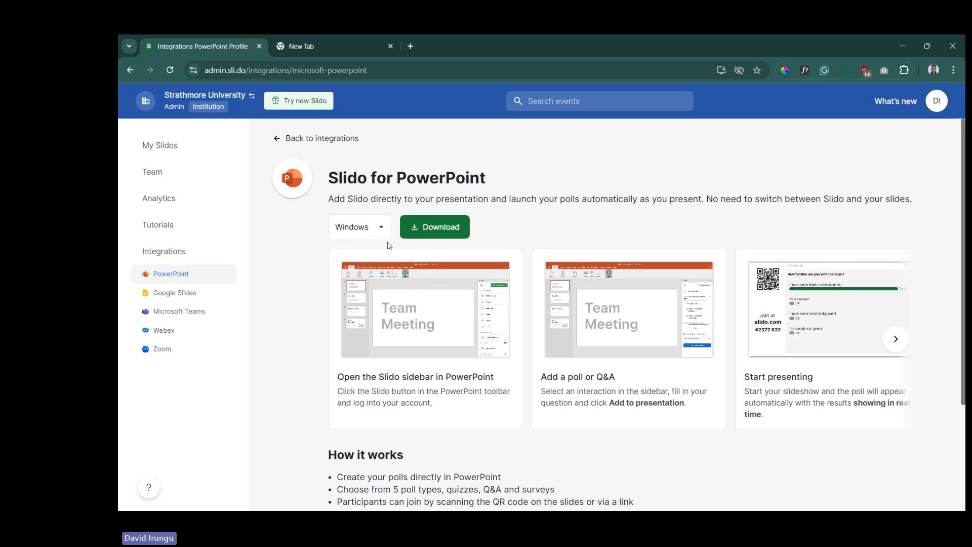
{"action": "left_click", "coordinate": [377, 224]}
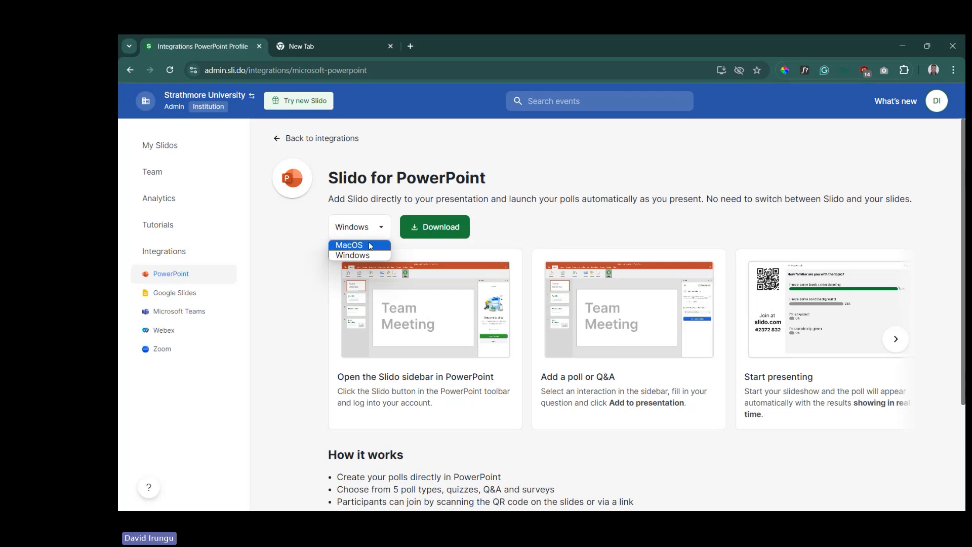
{"action": "left_click", "coordinate": [372, 237]}
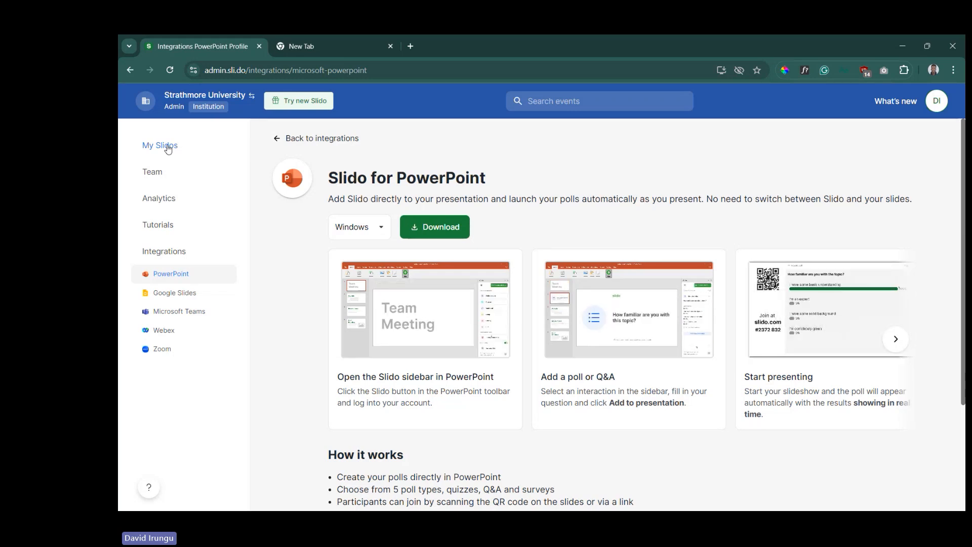
Create a Slido named "July 25th - Byte of Learning" running from July 25 to July 28, 2024, in My space
{"action": "left_click", "coordinate": [168, 148]}
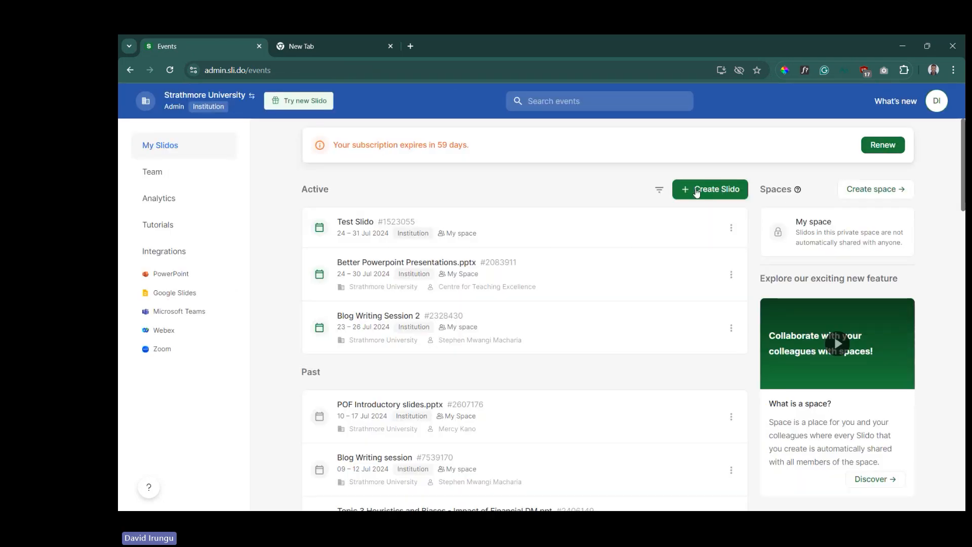
{"action": "left_click", "coordinate": [694, 196]}
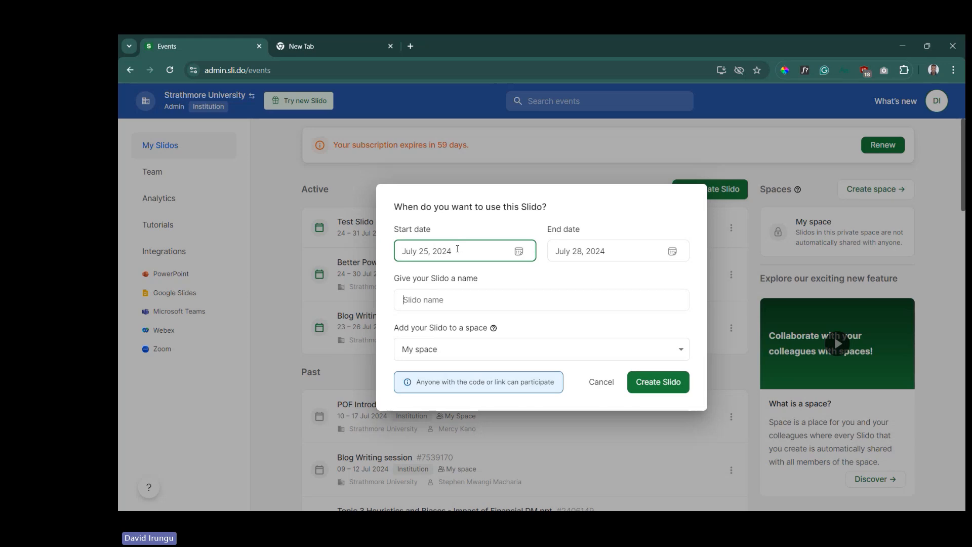
{"action": "left_click", "coordinate": [623, 252]}
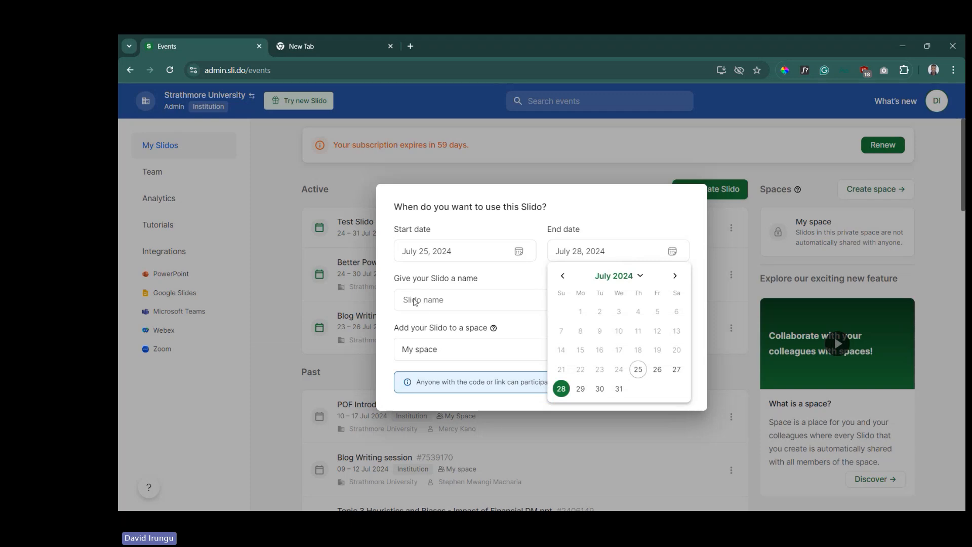
{"action": "left_click", "coordinate": [426, 301]}
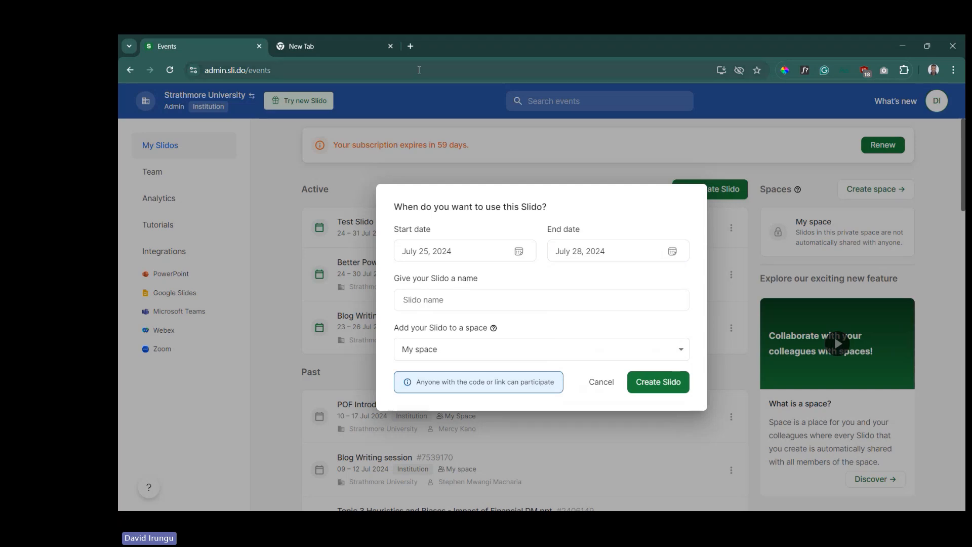
{"action": "type", "text": "July 25th - Byte of Learning"}
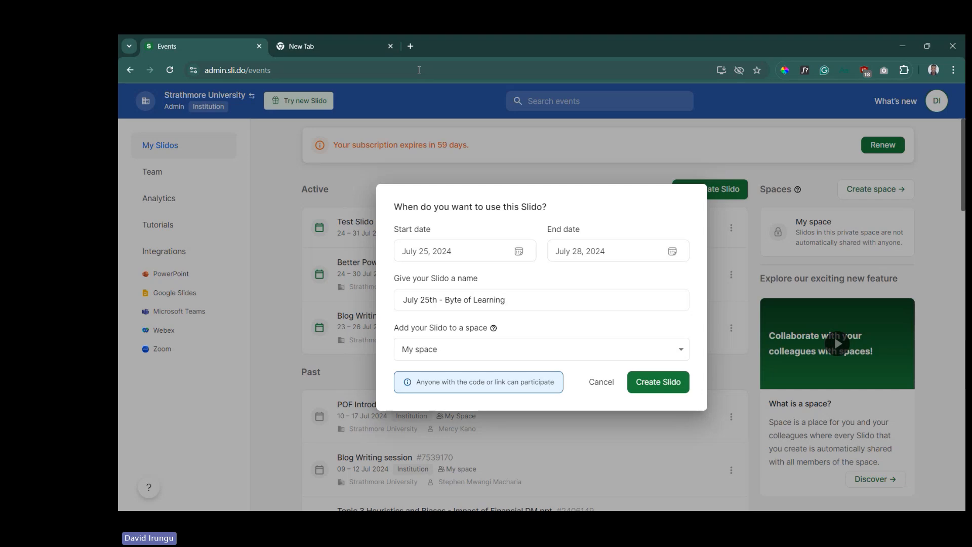
{"action": "left_click", "coordinate": [675, 392]}
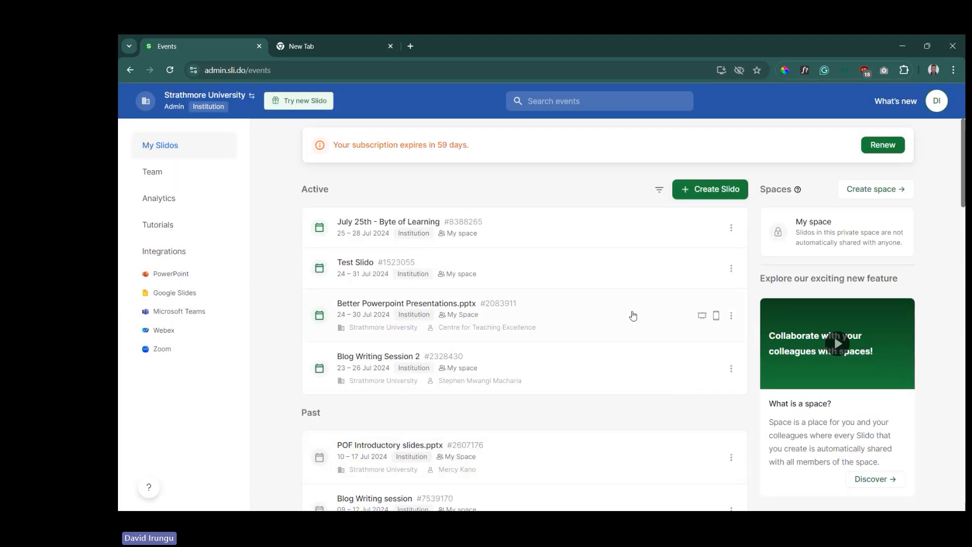
Open the "July 25th - Byte of Learning" event and look over the previews of its available poll types
{"action": "left_click", "coordinate": [465, 241]}
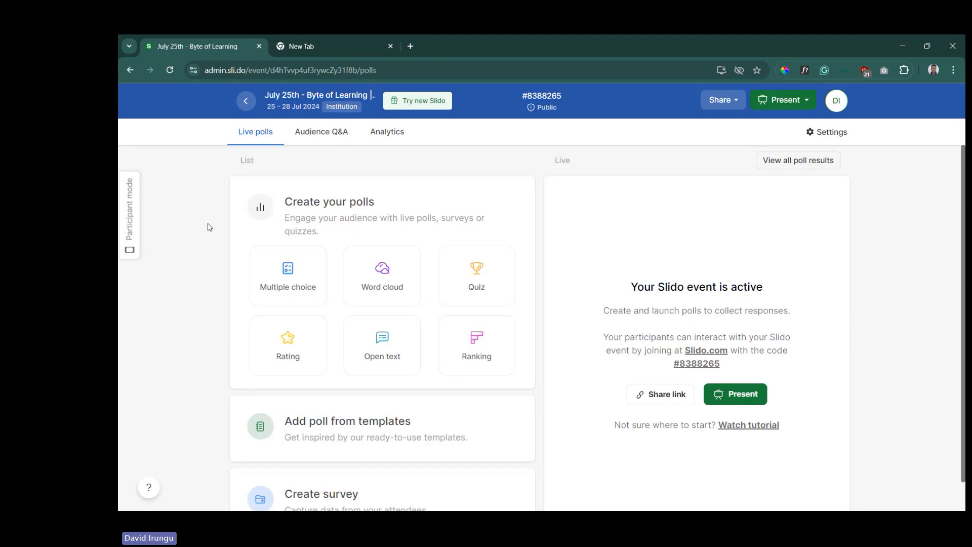
{"action": "mouse_move", "coordinate": [289, 282]}
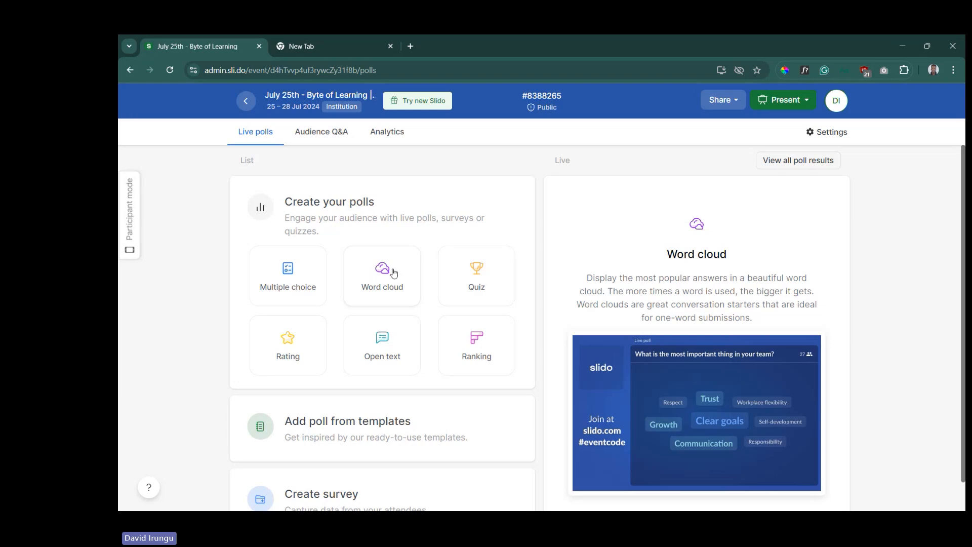
{"action": "mouse_move", "coordinate": [465, 264]}
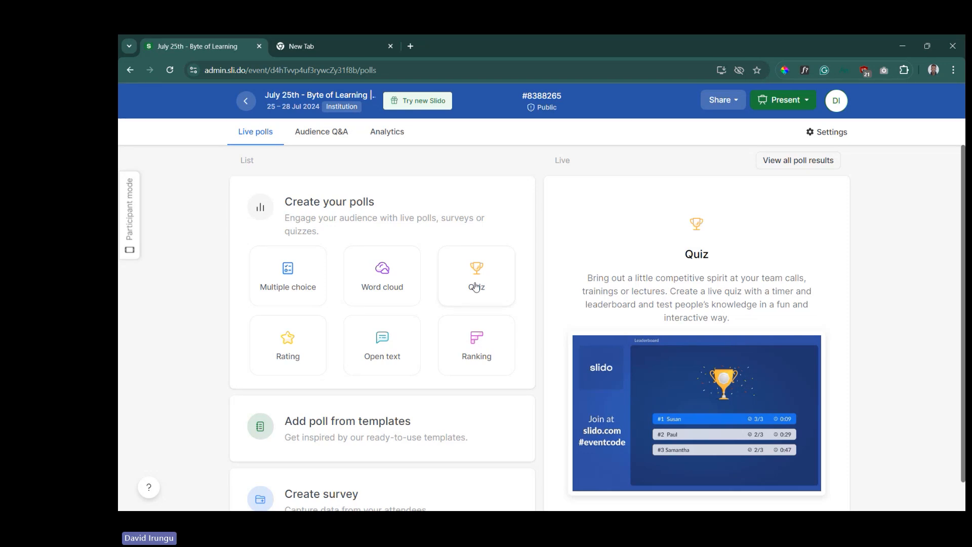
{"action": "mouse_move", "coordinate": [290, 364]}
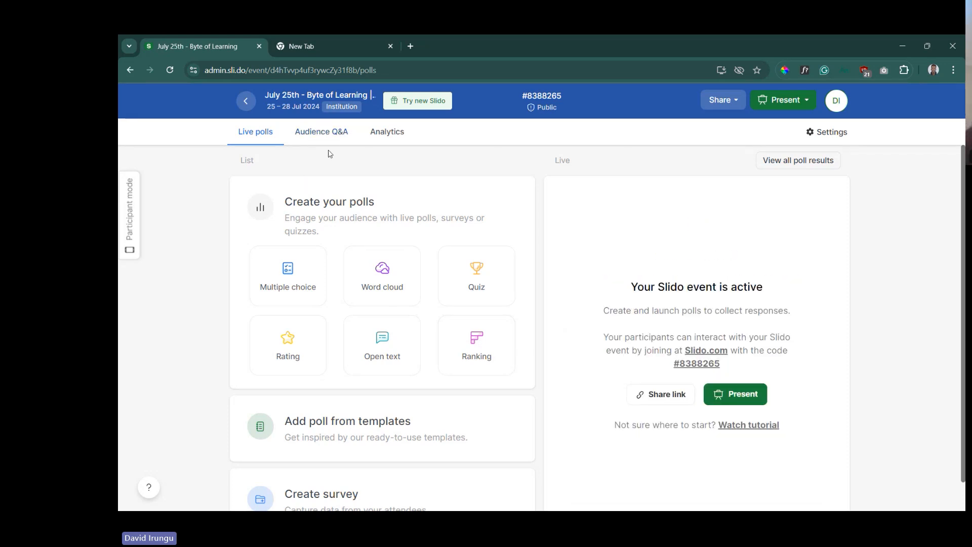
Turn on moderation for the event's audience Q&A, and turn it off again
{"action": "left_click", "coordinate": [335, 135]}
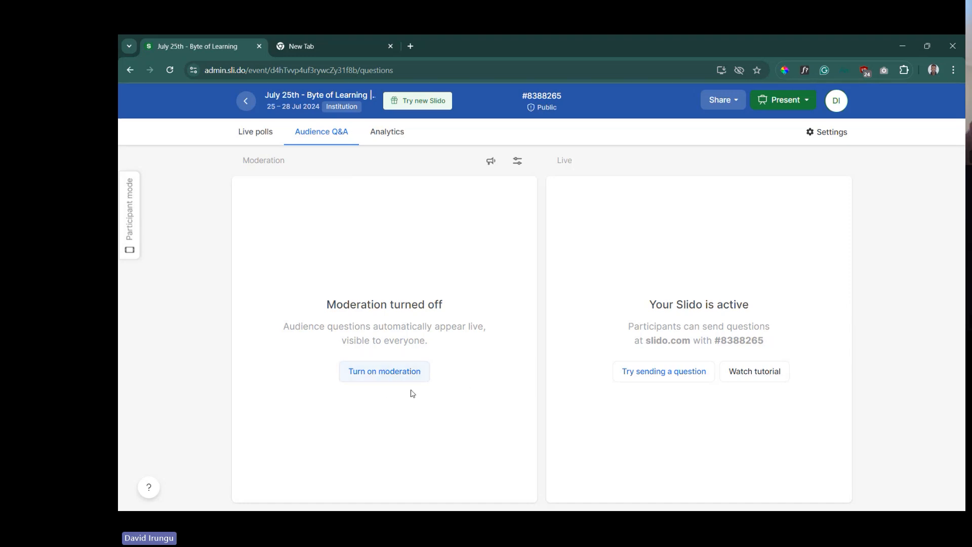
{"action": "left_click", "coordinate": [381, 379]}
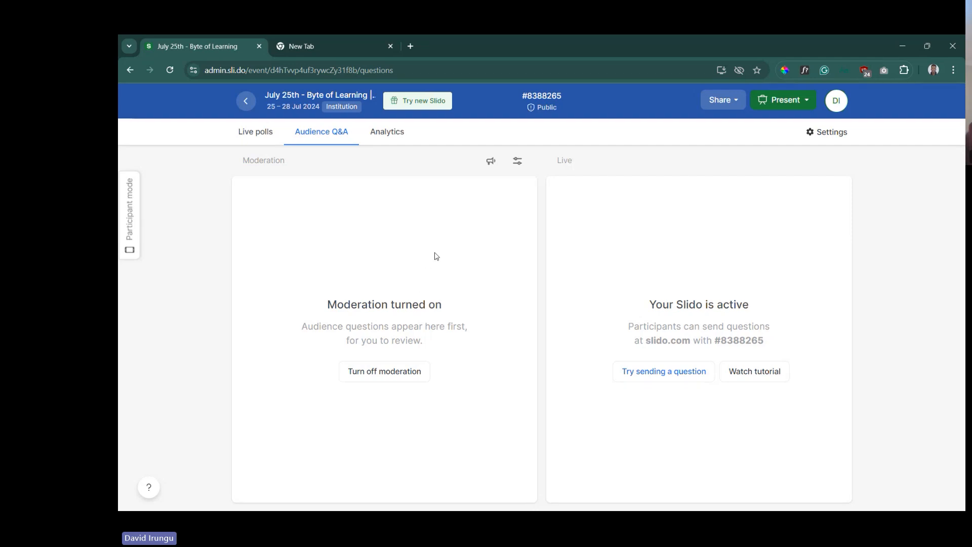
{"action": "left_click", "coordinate": [378, 372]}
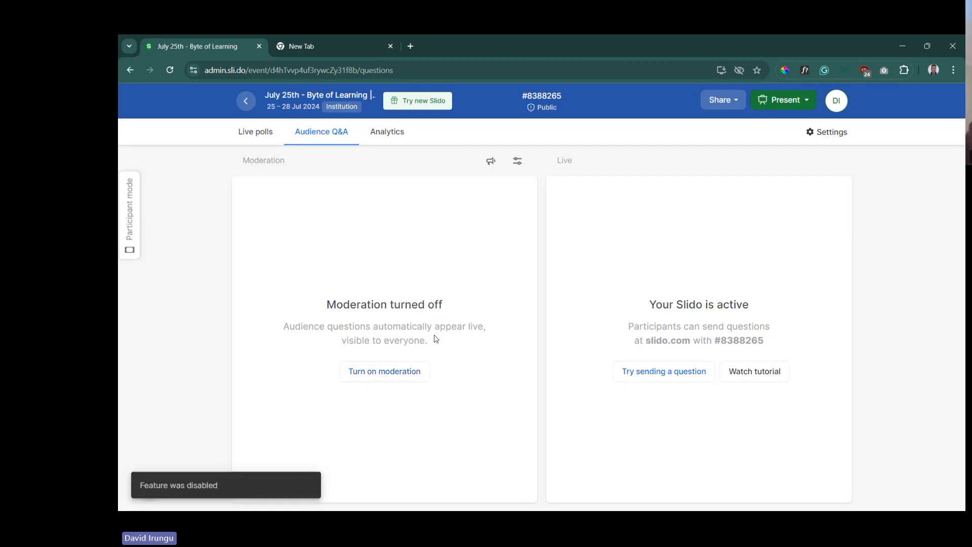
Start a multiple choice live poll with the question "How many planets are in the solar system"
{"action": "left_click", "coordinate": [255, 137]}
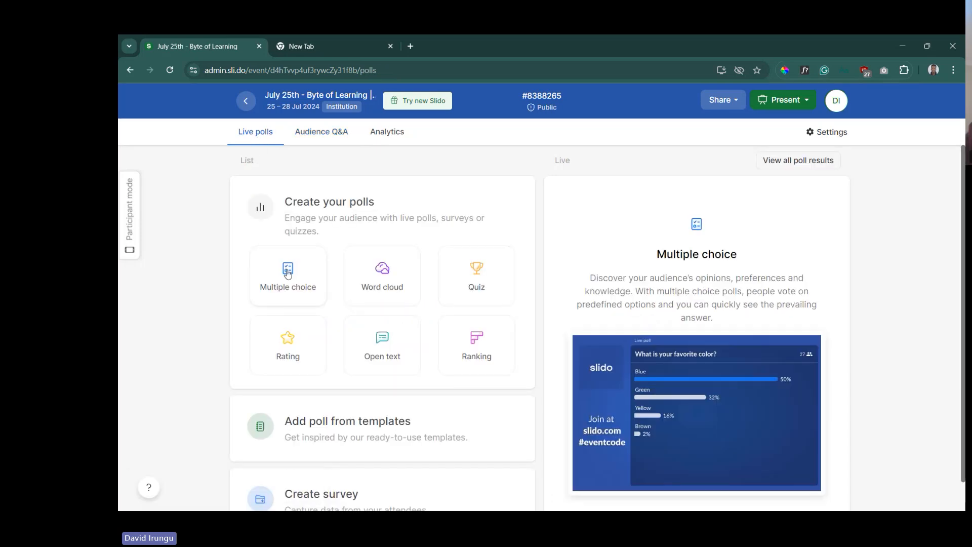
{"action": "left_click", "coordinate": [287, 273]}
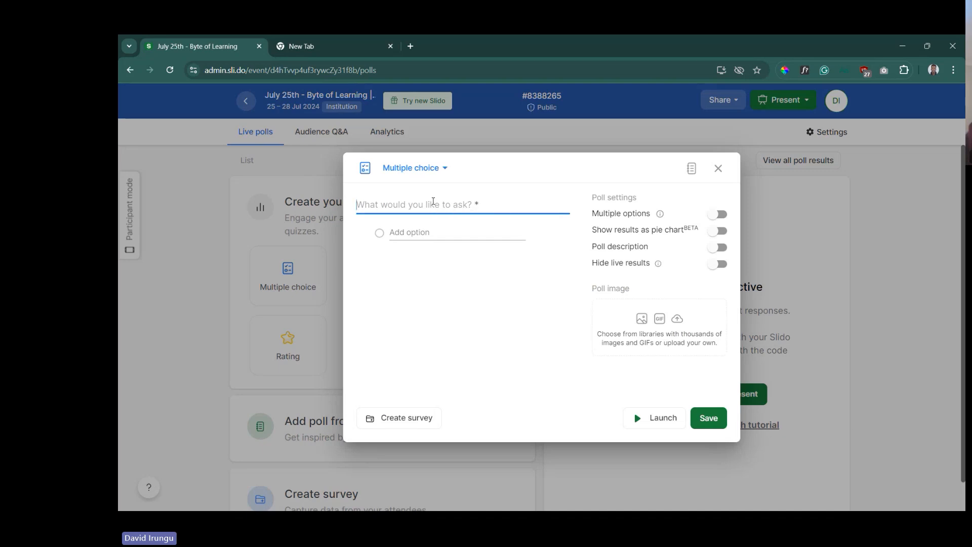
{"action": "type", "text": "Ho"}
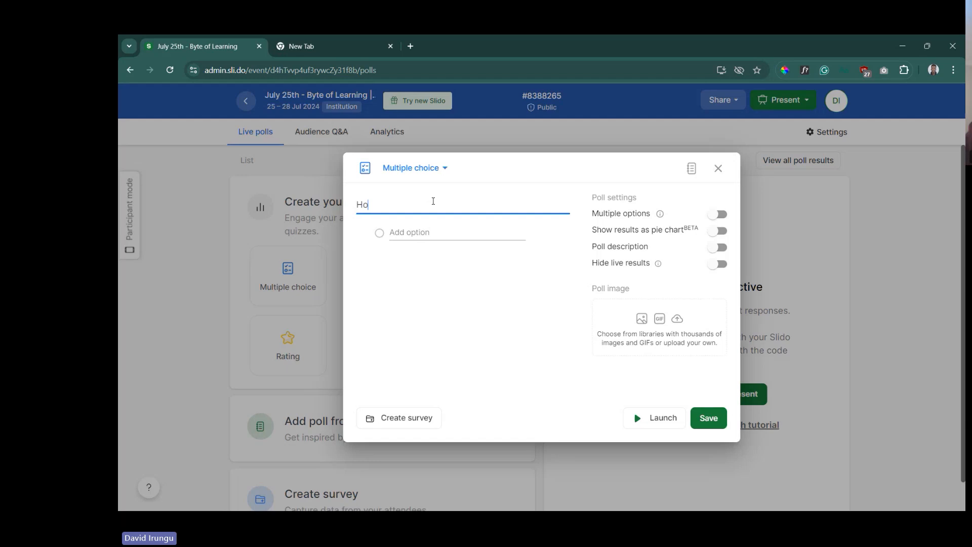
{"action": "type", "text": "w many plan"}
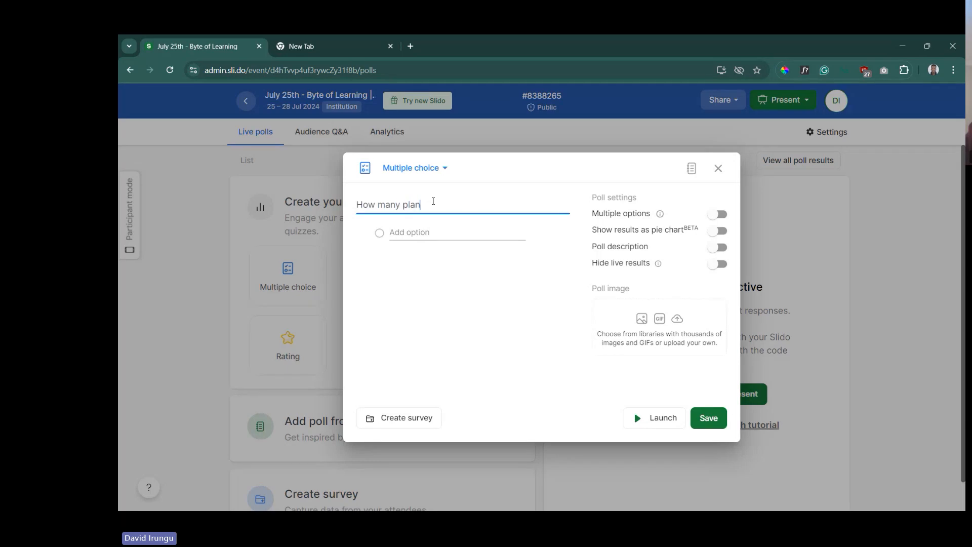
{"action": "type", "text": "ets are in the solar system"}
Add the answer options Eight, Nine and Seven to the planets poll and save it
{"action": "left_click", "coordinate": [407, 233]}
{"action": "type", "text": "Eight"}
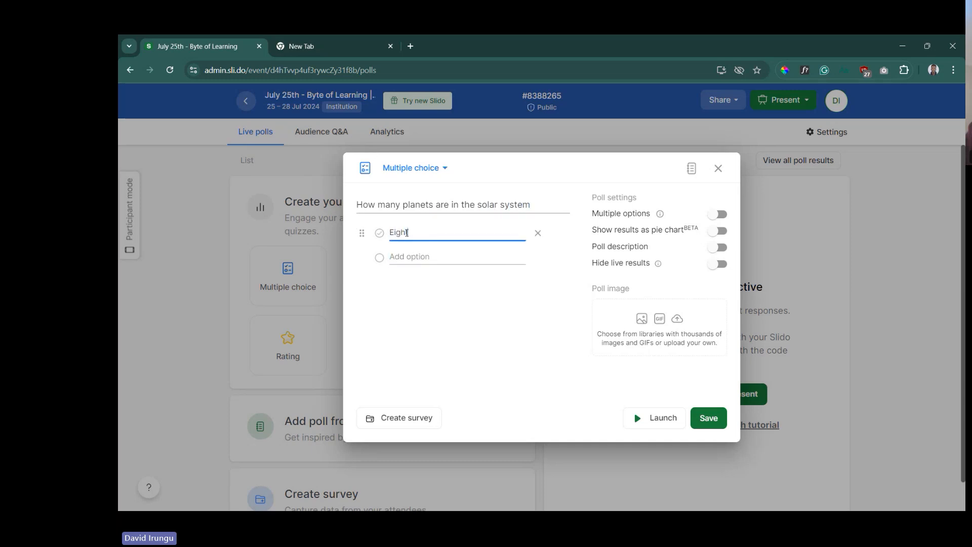
{"action": "left_click", "coordinate": [414, 257]}
{"action": "type", "text": "Nine"}
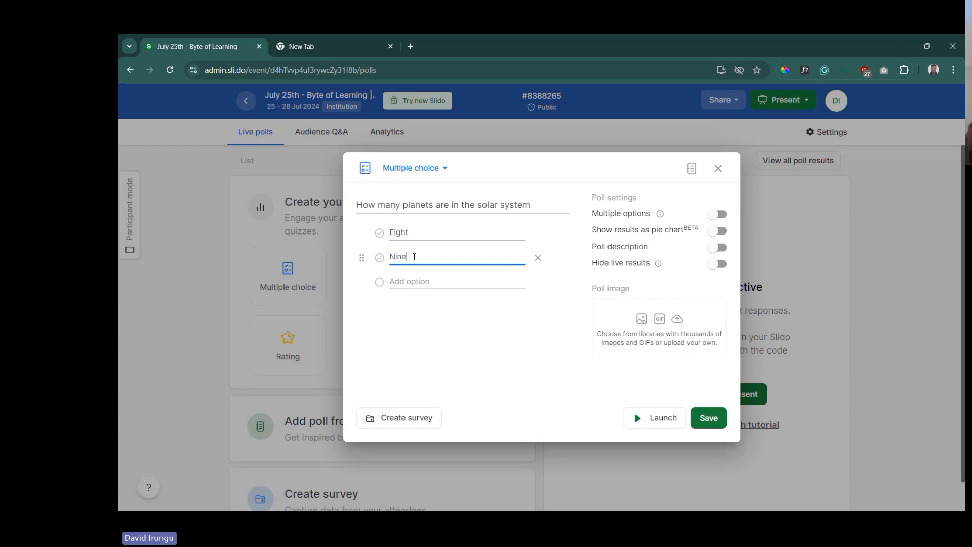
{"action": "left_click", "coordinate": [414, 280]}
{"action": "type", "text": "Se"}
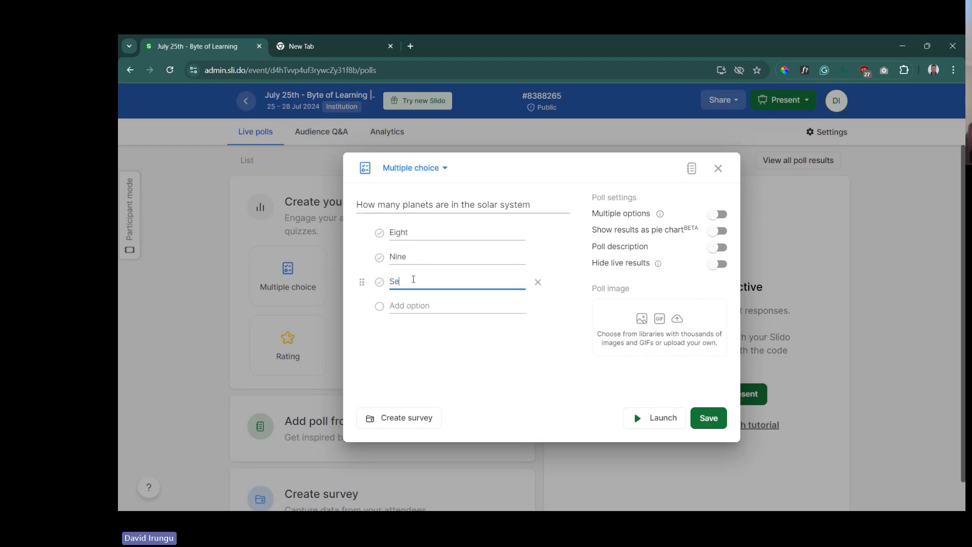
{"action": "type", "text": "ven"}
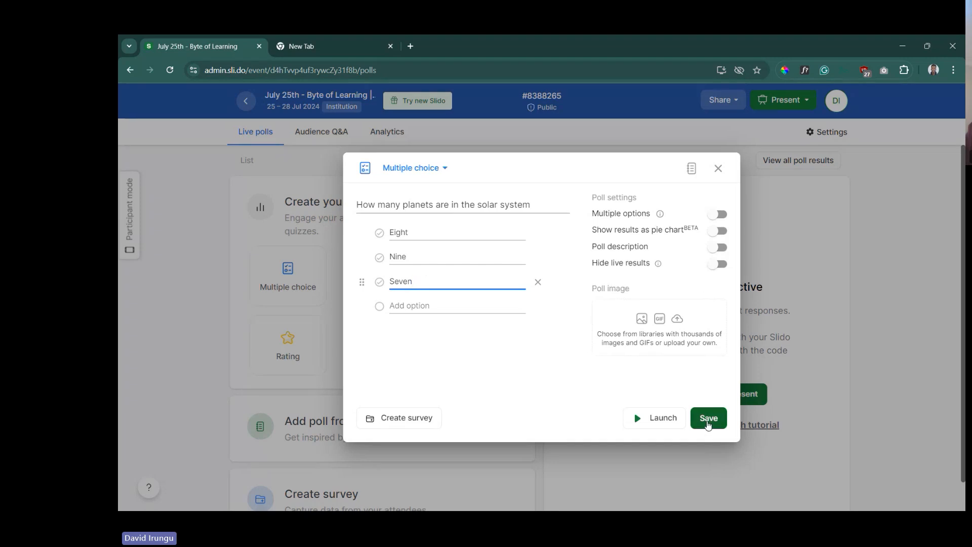
{"action": "left_click", "coordinate": [711, 420]}
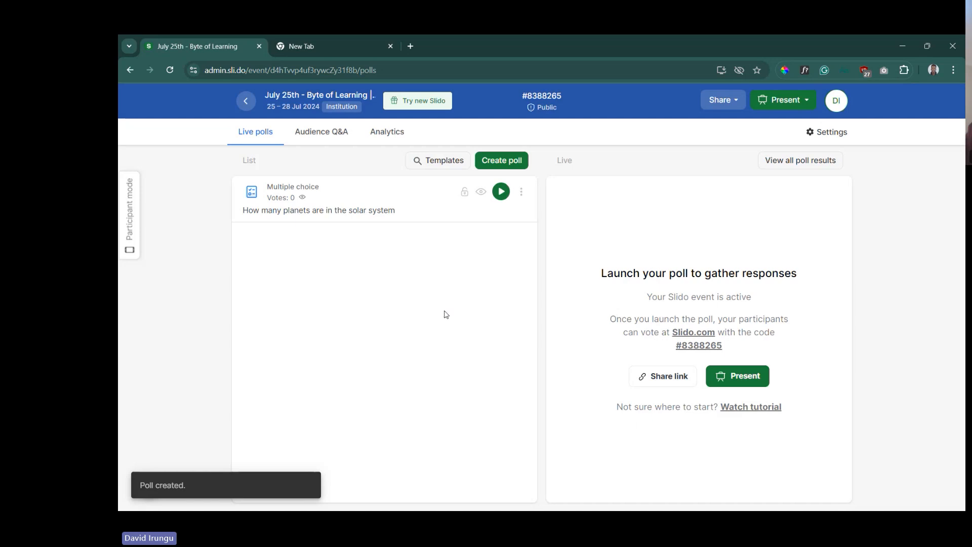
Launch the planets poll and present it on the audience display with its joining code
{"action": "left_click", "coordinate": [503, 195]}
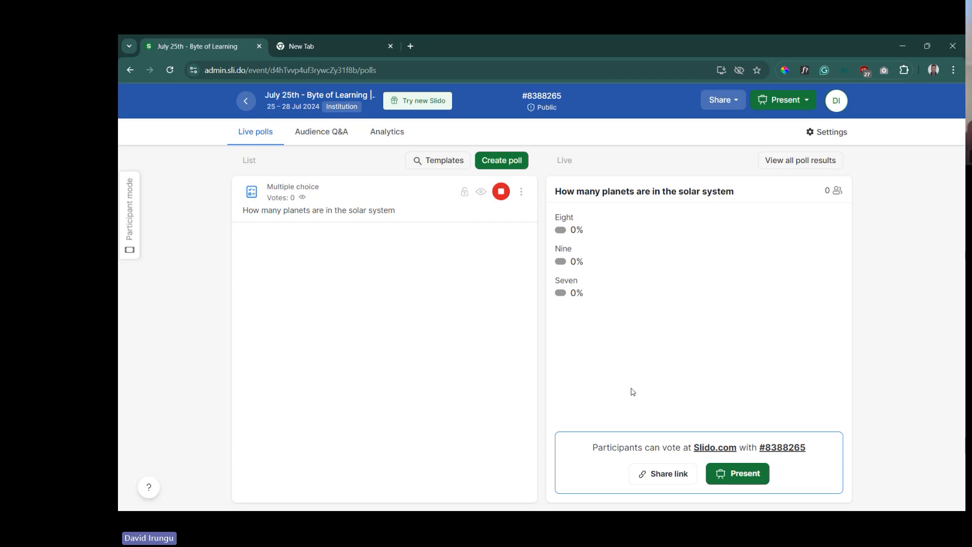
{"action": "left_click", "coordinate": [741, 478]}
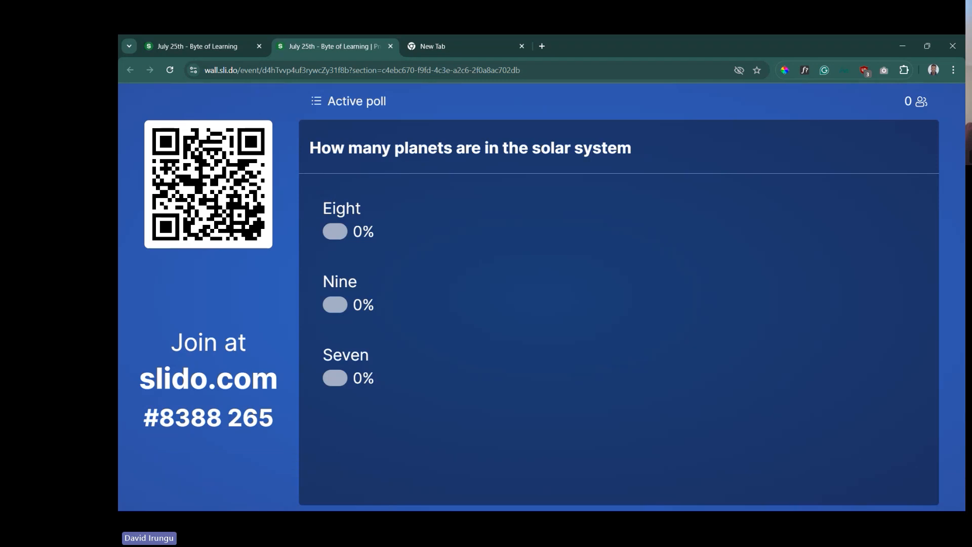
{"action": "mouse_move", "coordinate": [133, 305]}
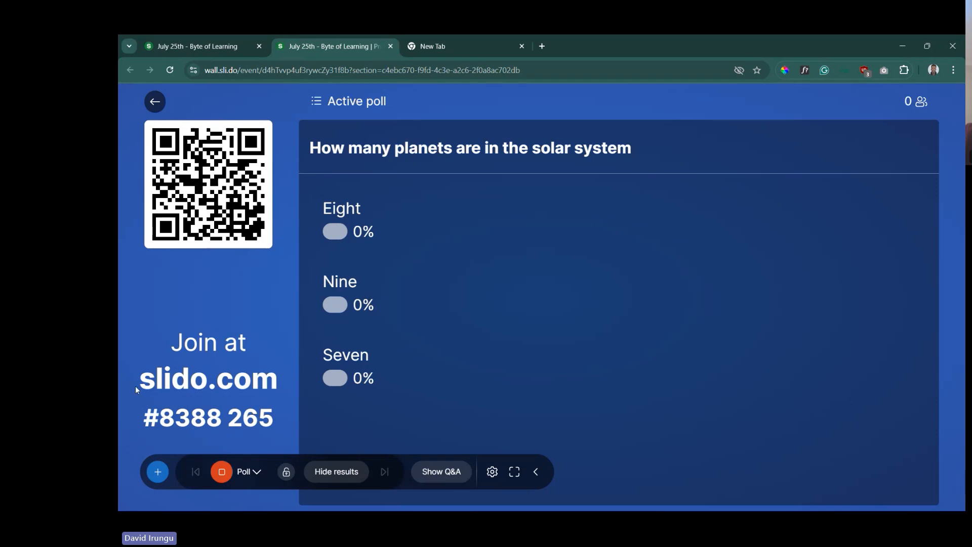
Stop the planets poll on the audience display and close the presentation view
{"action": "left_click_drag", "start_coordinate": [160, 416], "coordinate": [274, 416]}
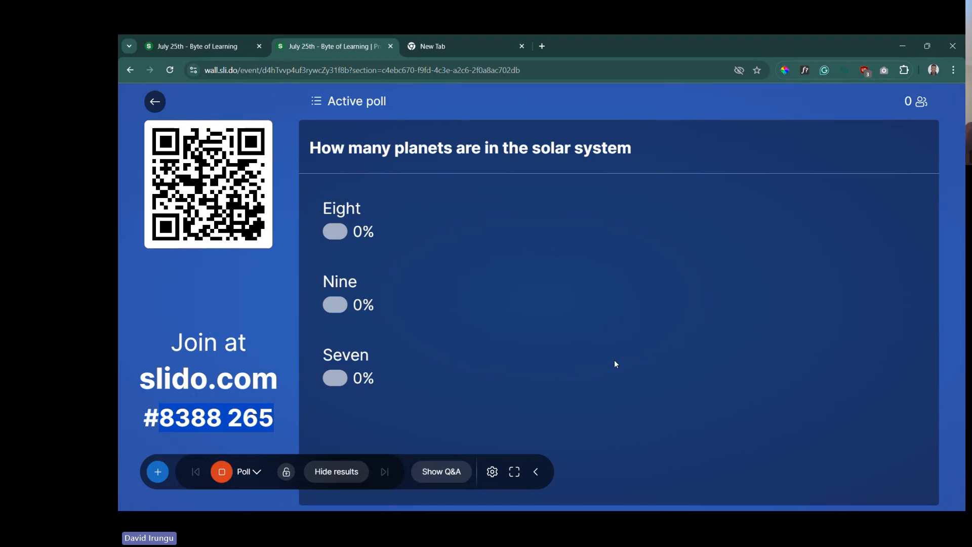
{"action": "left_click", "coordinate": [261, 326]}
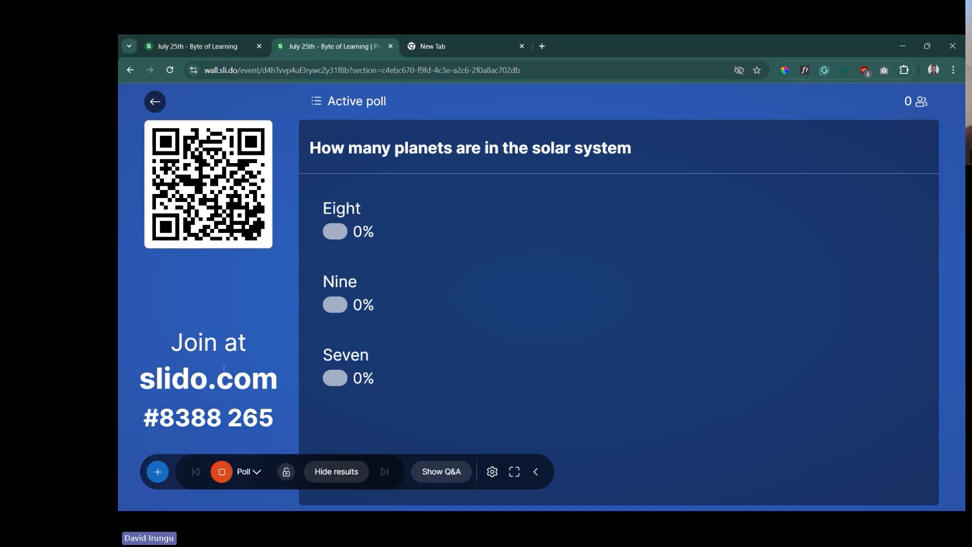
{"action": "left_click", "coordinate": [221, 472]}
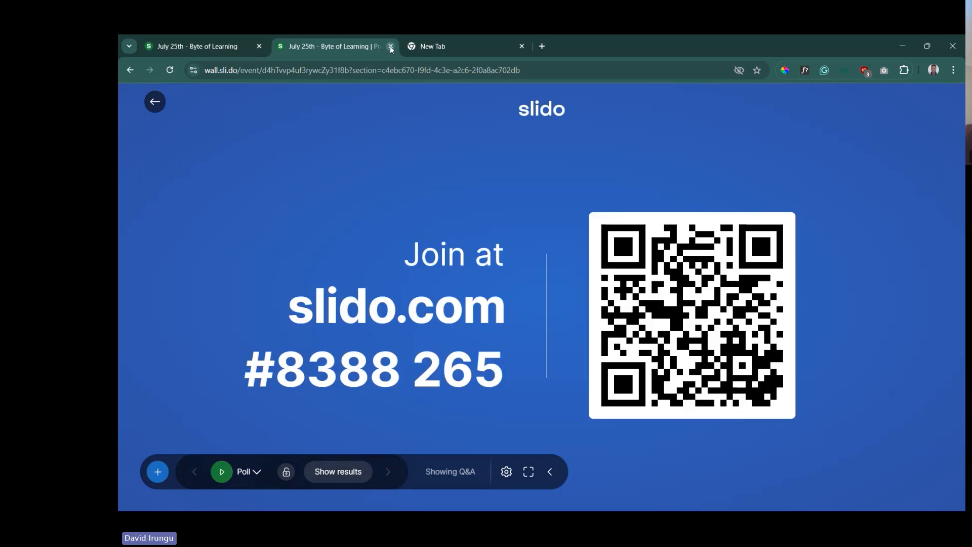
{"action": "left_click", "coordinate": [390, 47]}
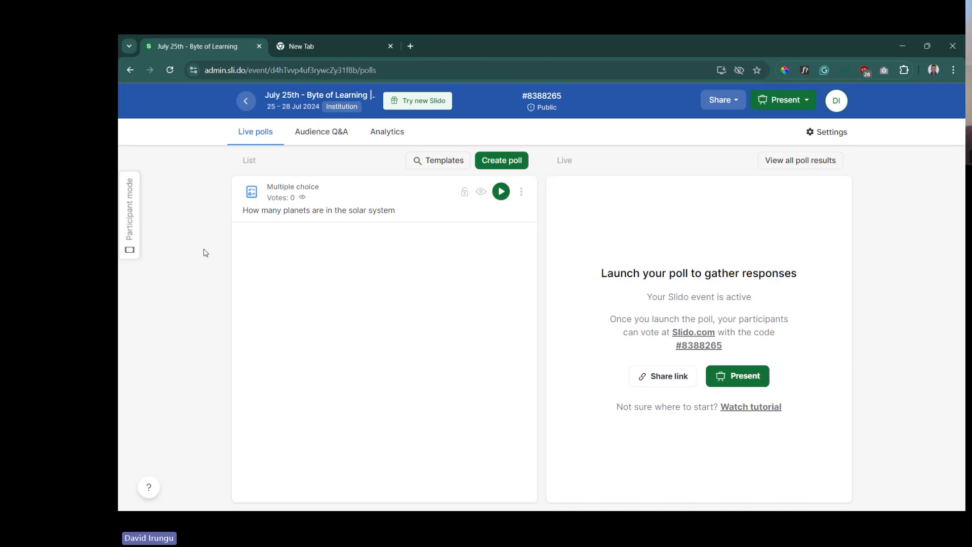
Open the participant mode preview of the event and check its Polls and Q&A sections
{"action": "left_click", "coordinate": [134, 220]}
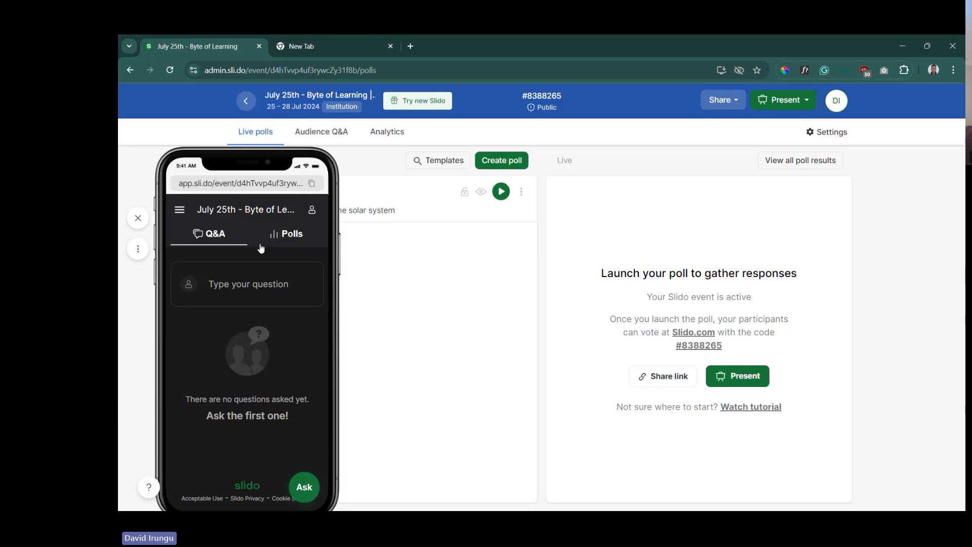
{"action": "left_click", "coordinate": [296, 236]}
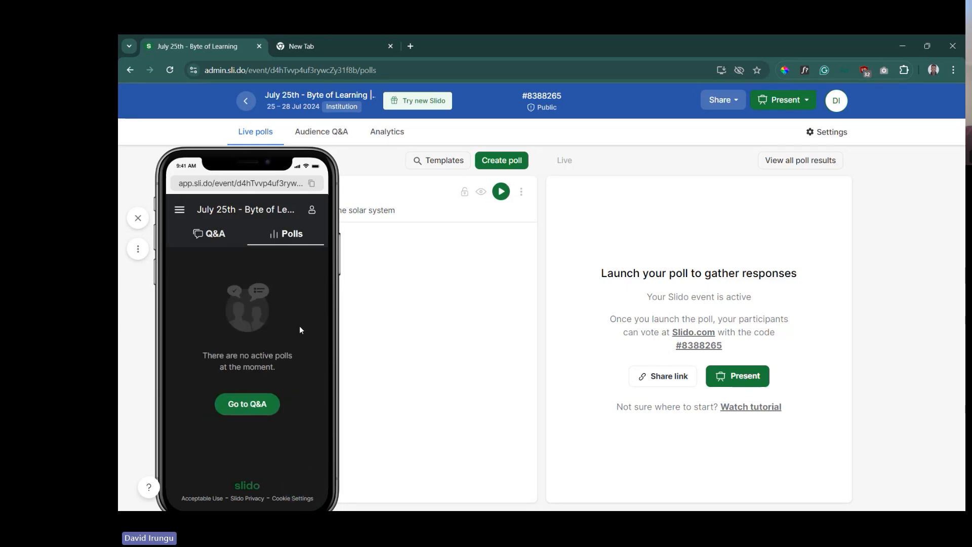
{"action": "left_click", "coordinate": [217, 246]}
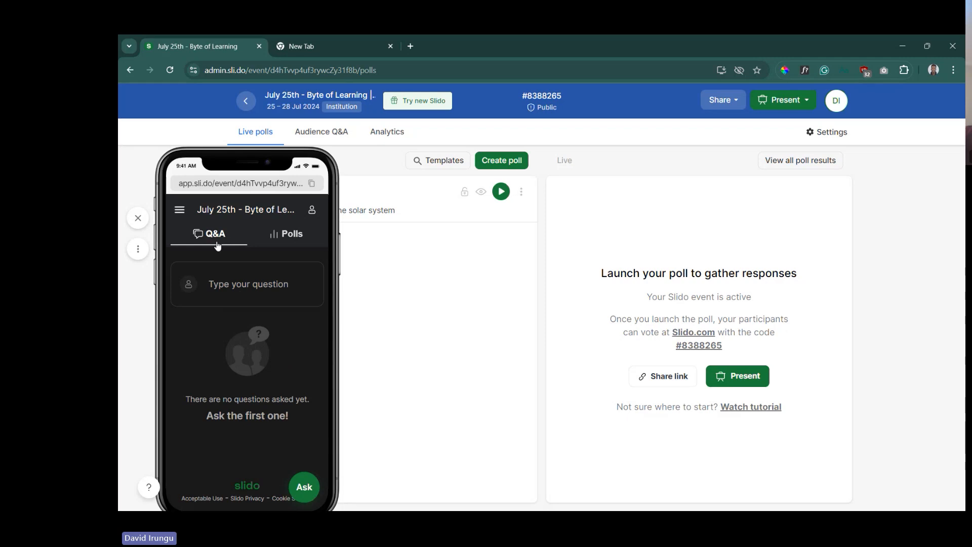
Launch the planets poll from the poll list and submit a vote for Eight in the participant preview
{"action": "left_click", "coordinate": [502, 192]}
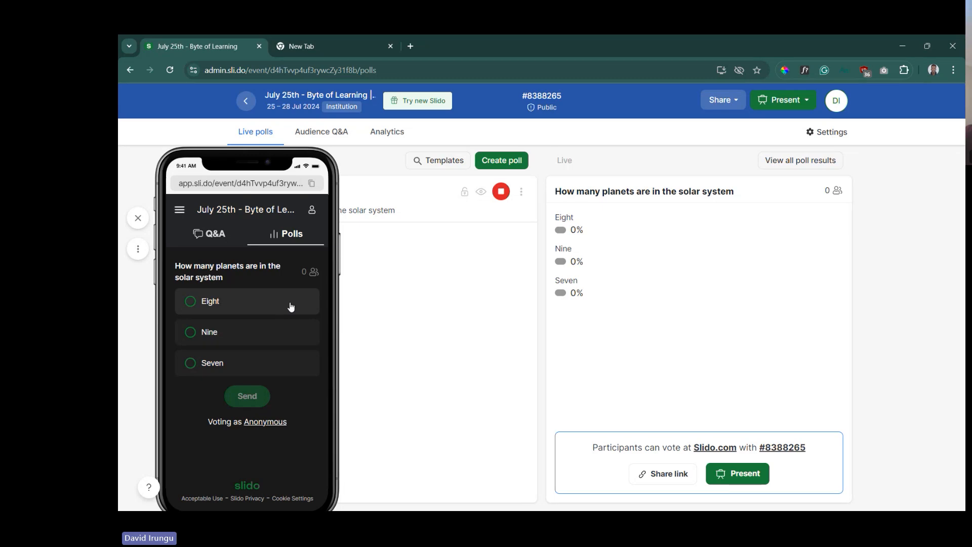
{"action": "left_click", "coordinate": [501, 193]}
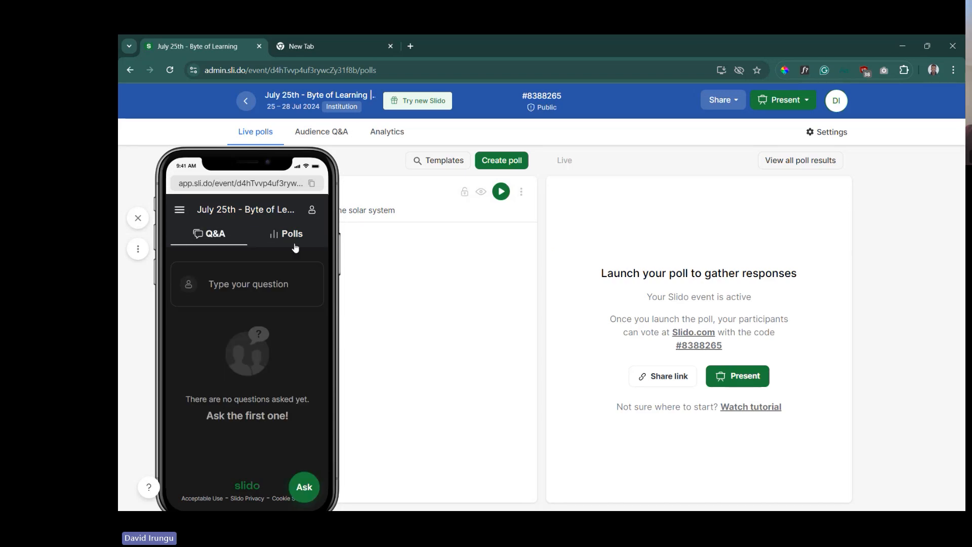
{"action": "left_click", "coordinate": [501, 192]}
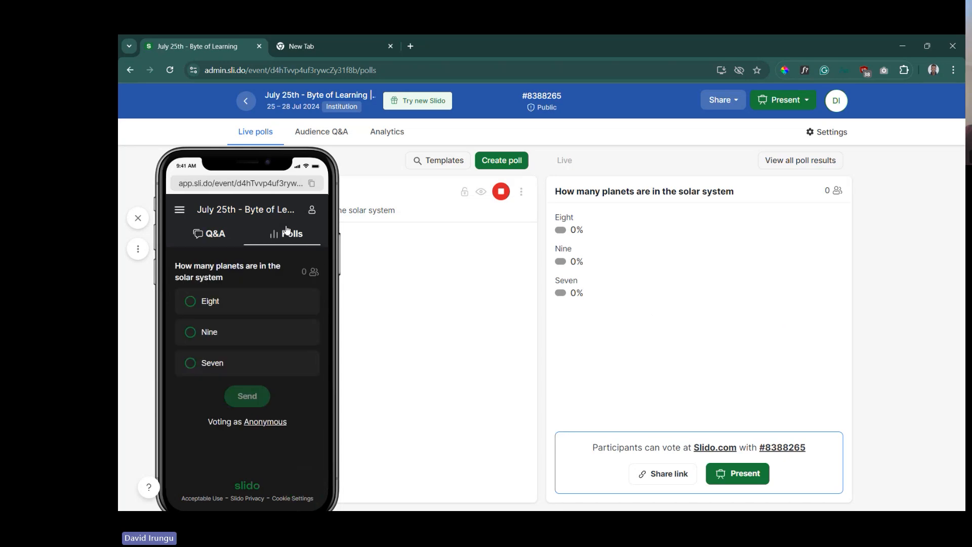
{"action": "left_click", "coordinate": [239, 302]}
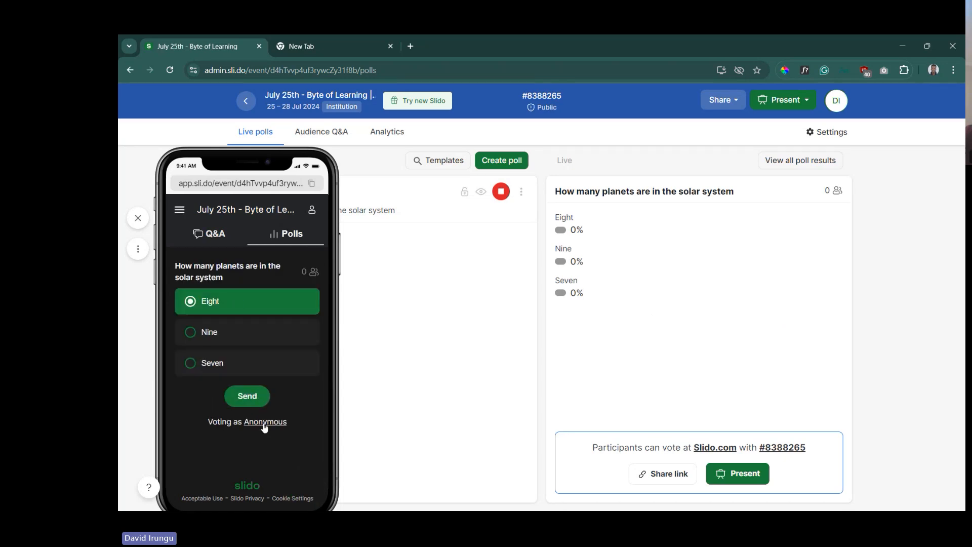
{"action": "left_click", "coordinate": [248, 400]}
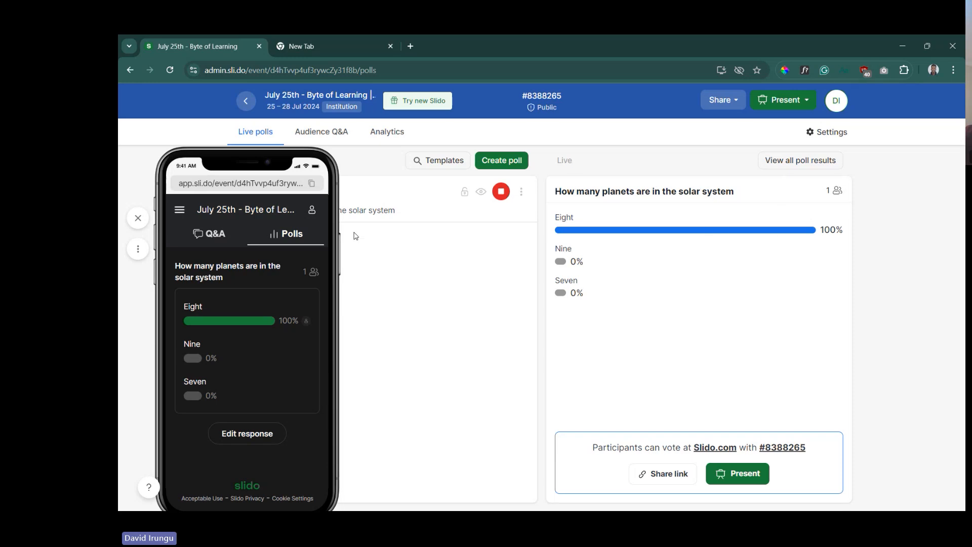
Stop the planets poll and close the participant preview
{"action": "left_click", "coordinate": [503, 195]}
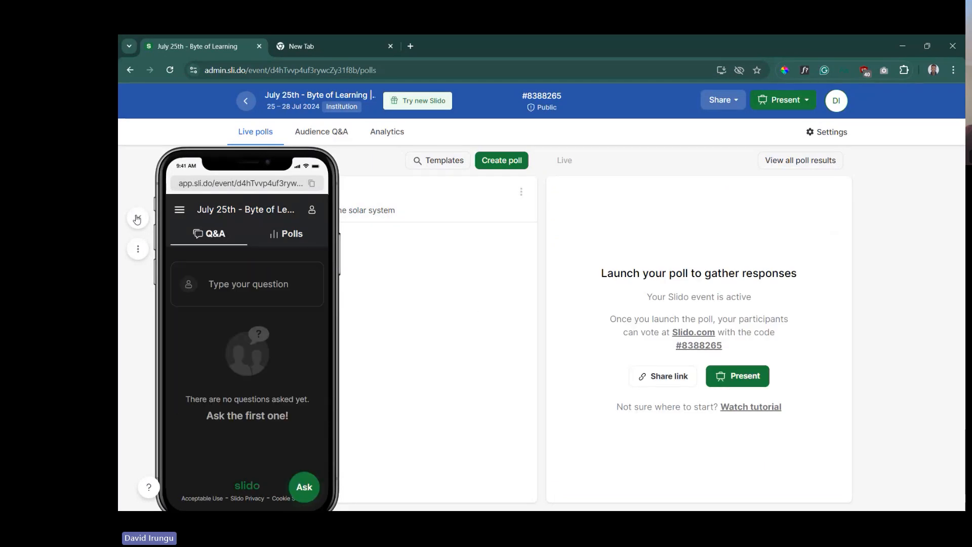
{"action": "left_click", "coordinate": [137, 218]}
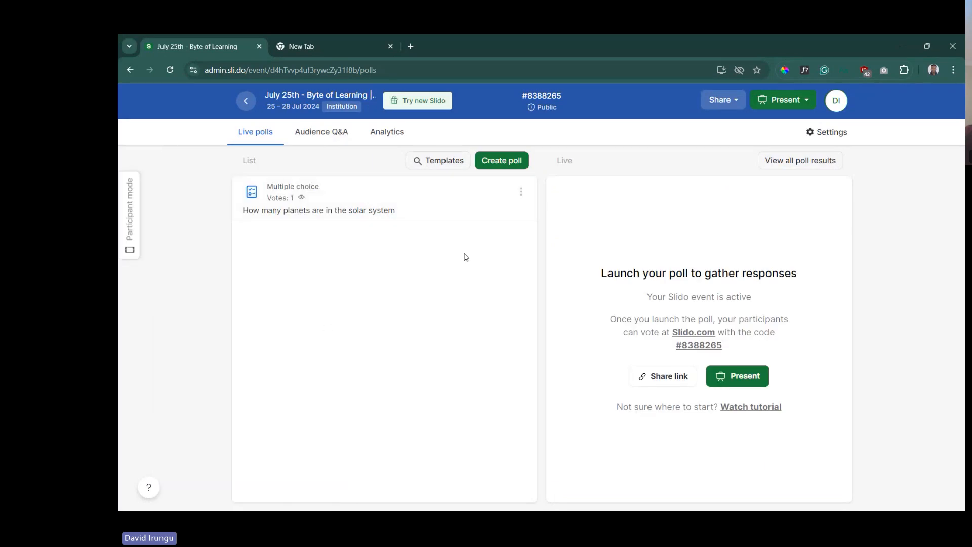
{"action": "left_click", "coordinate": [505, 162]}
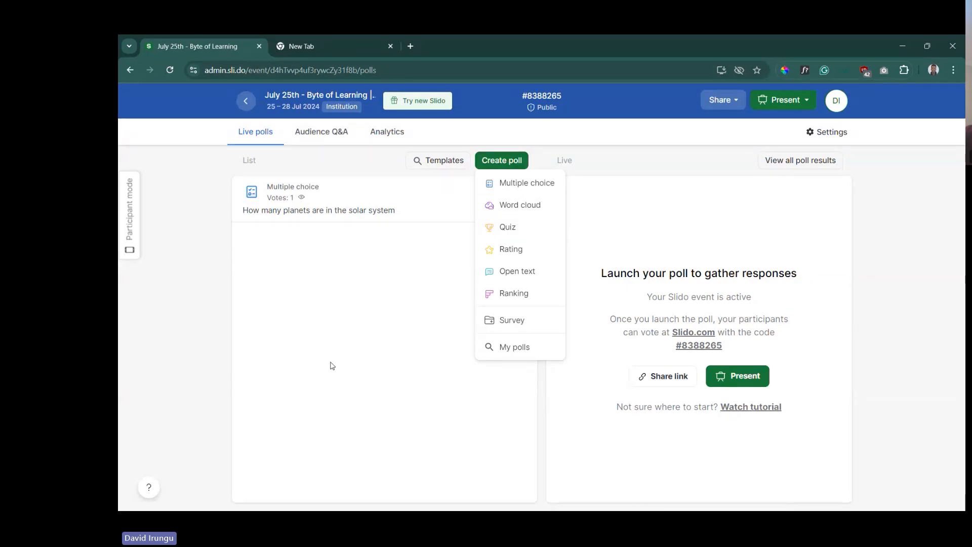
{"action": "left_click", "coordinate": [342, 324]}
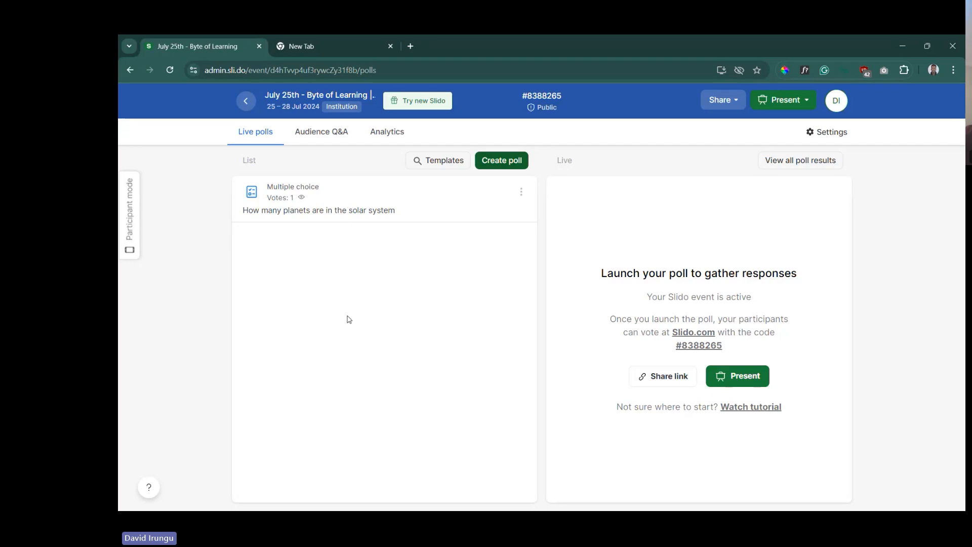
Switch to PowerPoint with the university template presentation open
{"action": "key", "text": "alt+Tab"}
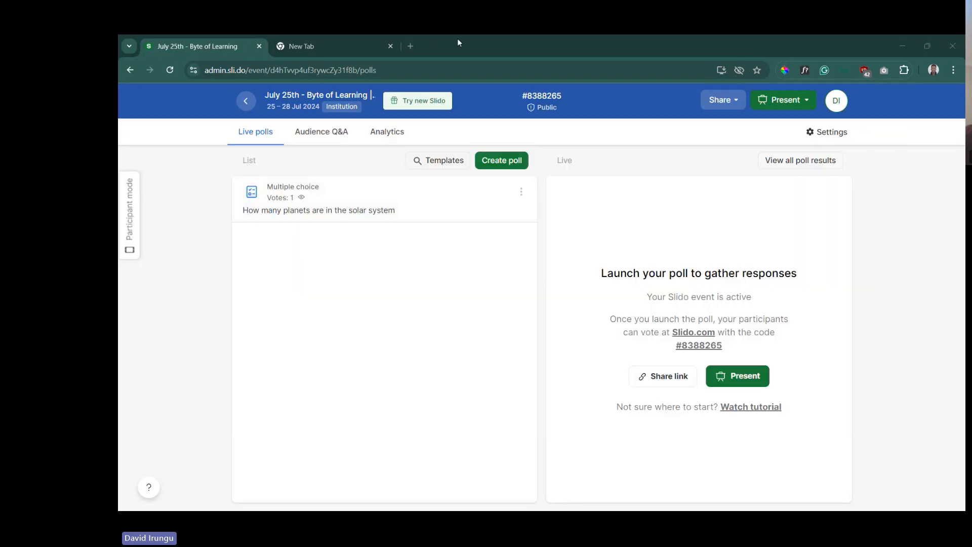
{"action": "key", "text": "alt+Tab"}
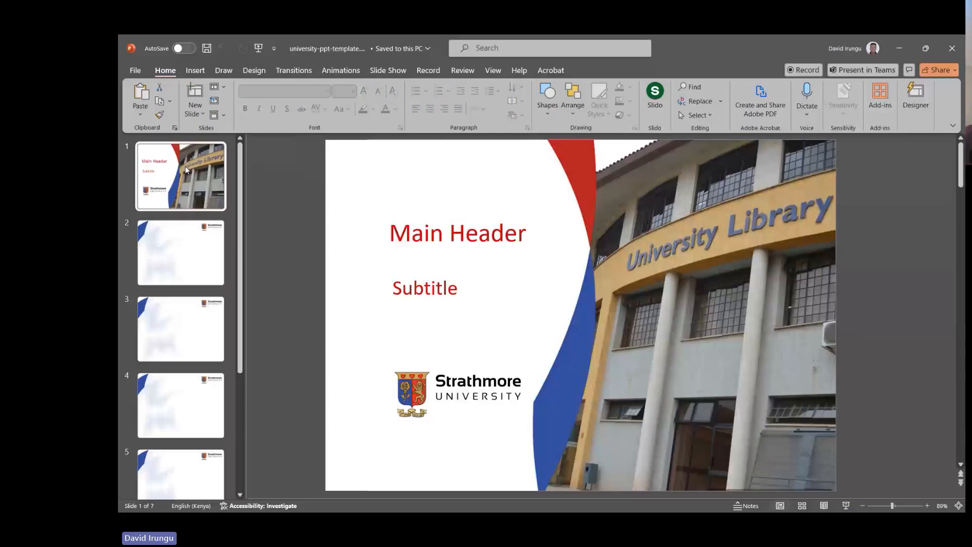